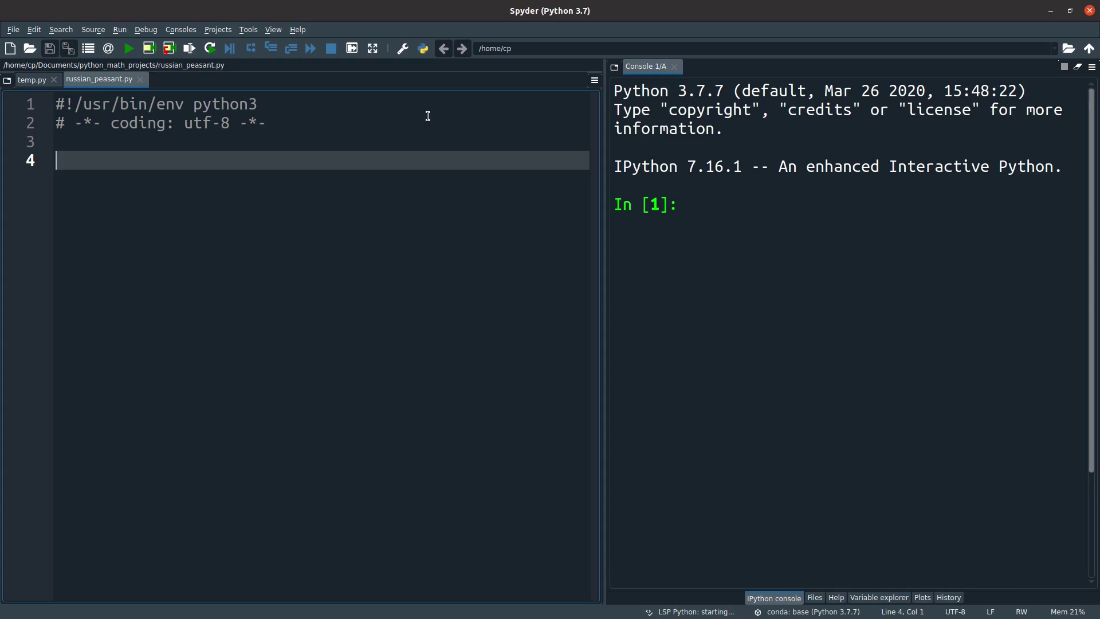
text(a, )
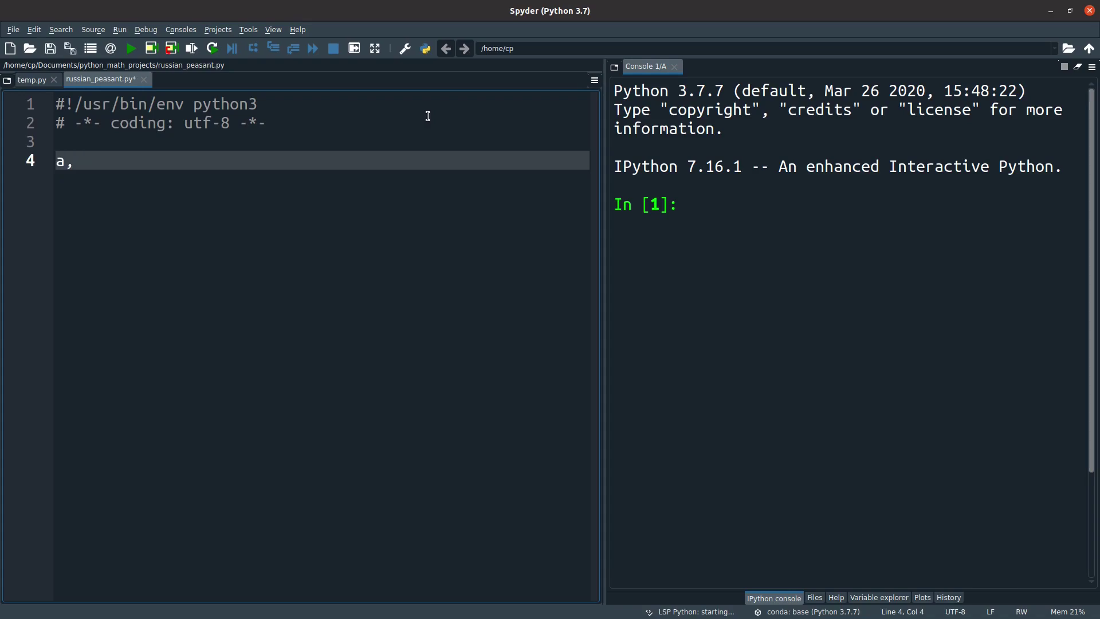
text(b = input)
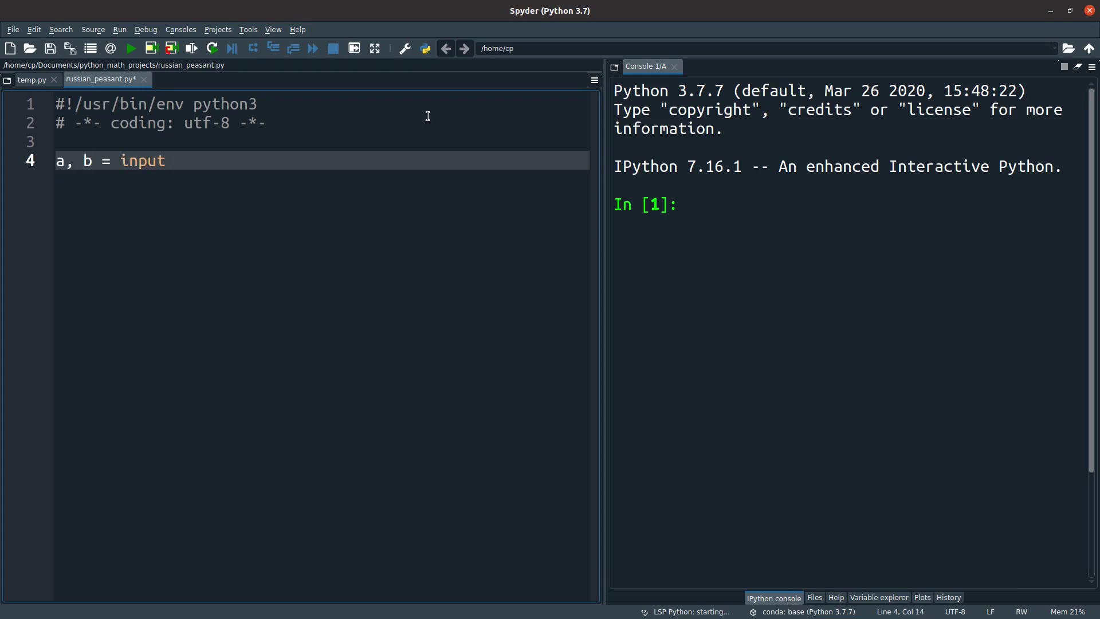
text(("Input t)
text(wo inge)
Write a, b = input("Input two integers: ").split(), then a = int(a) and b = int(b)
key(BackSpace)
key(BackSpace)
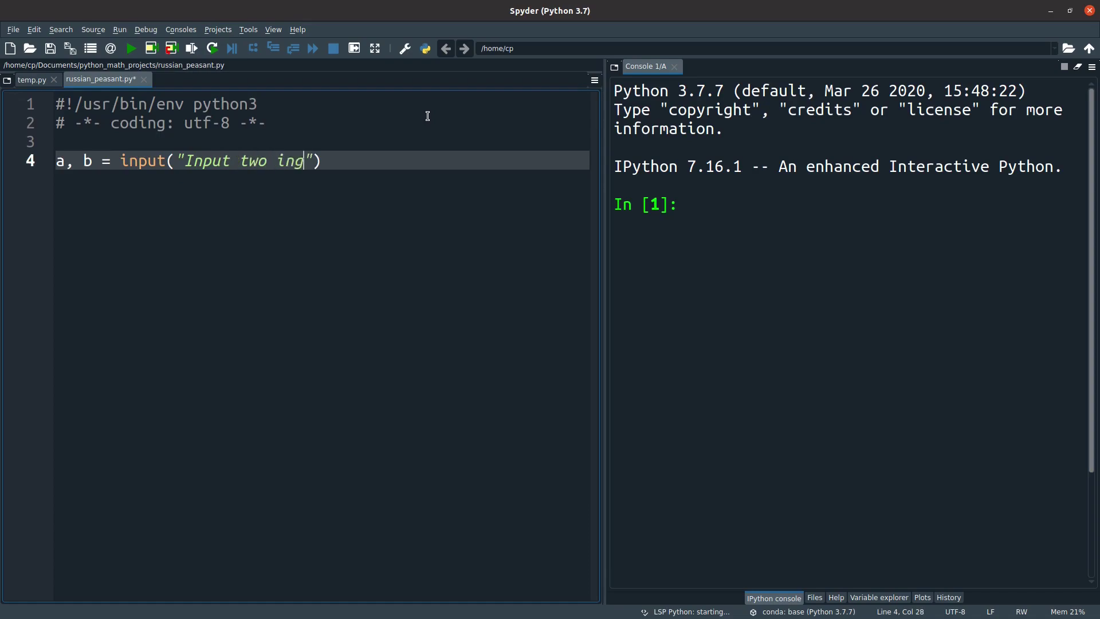
text(tegers:)
text( ").s)
text(plit())
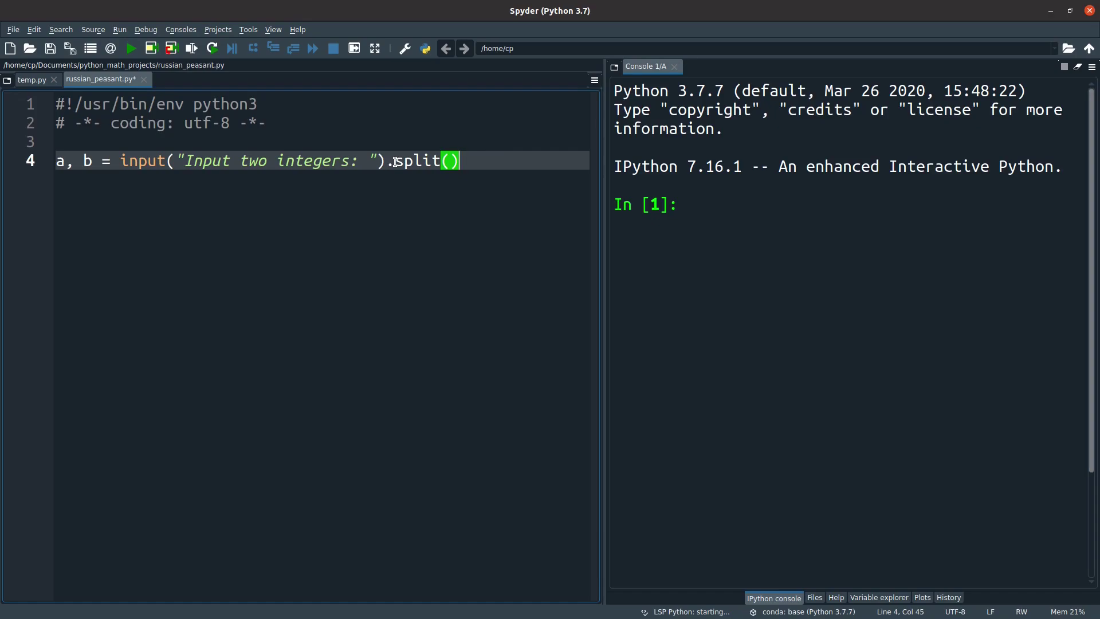
key(Return)
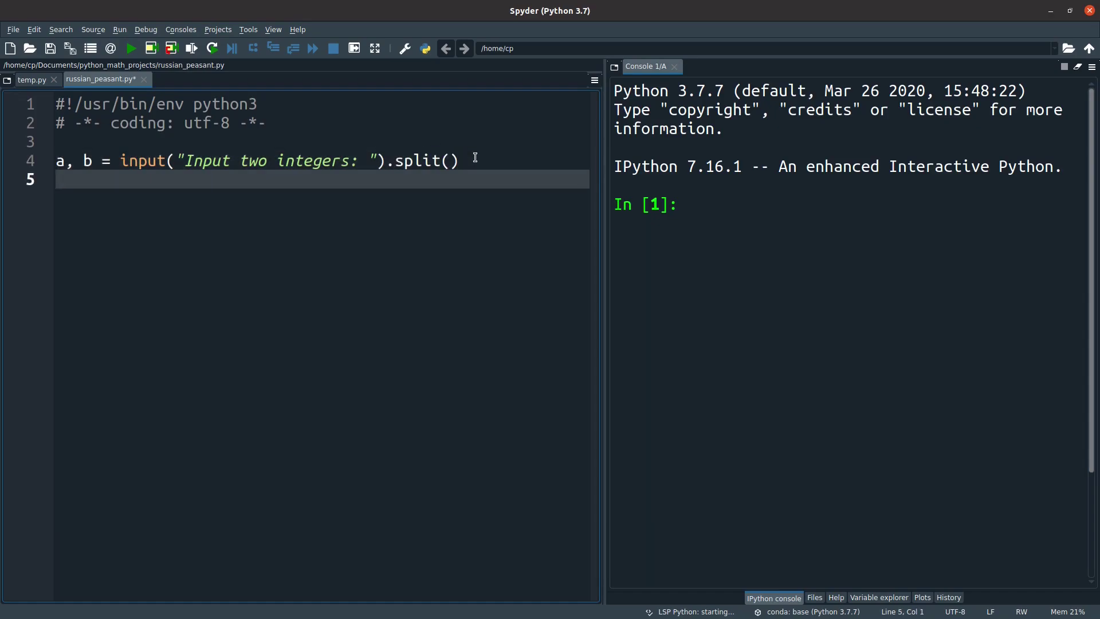
text(a = int(as)
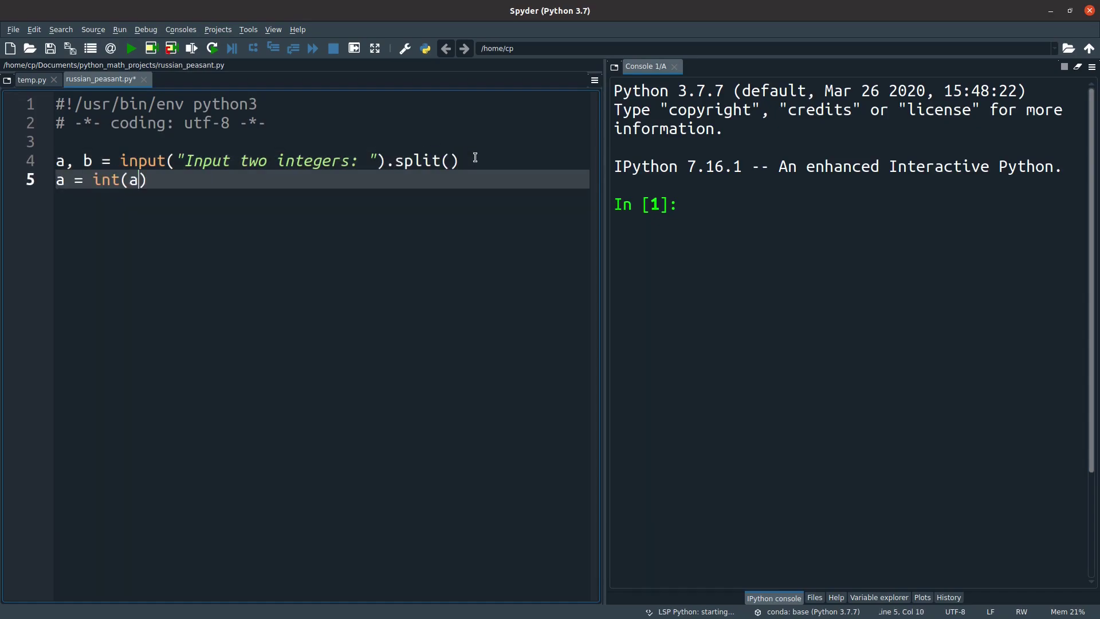
key(BackSpace)
key(End)
key(Return)
text(b)
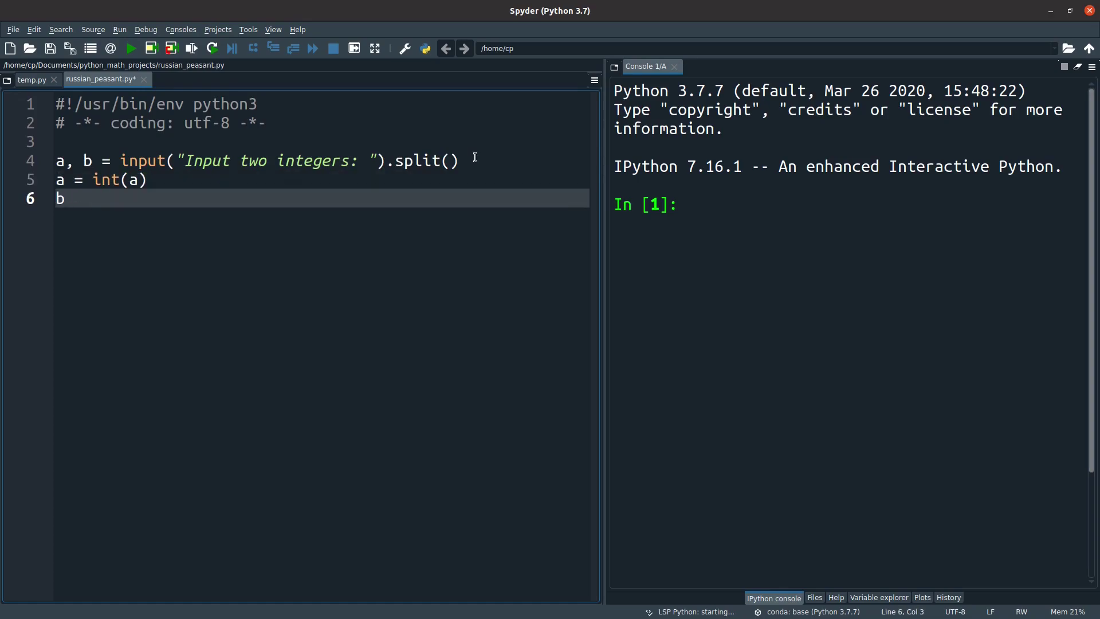
text(  i)
key(BackSpace)
key(BackSpace)
key(BackSpace)
text(= in)
text(tB)
key(BackSpace)
text((b)
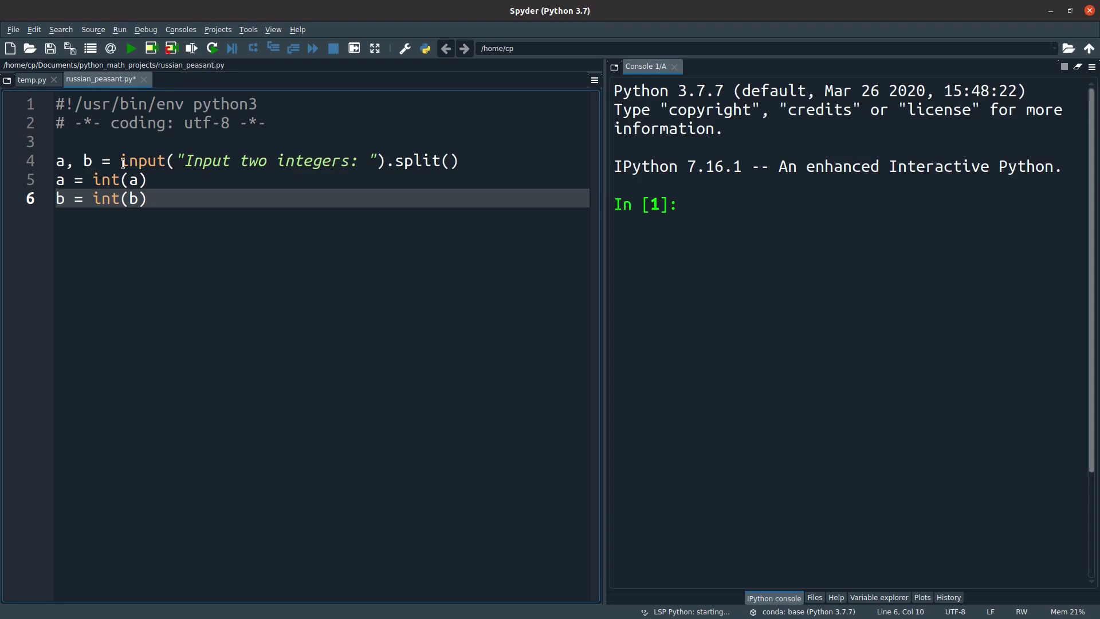
Add result = 0 and a while a > 0: loop header with an indented body
key(Return)
text(result )
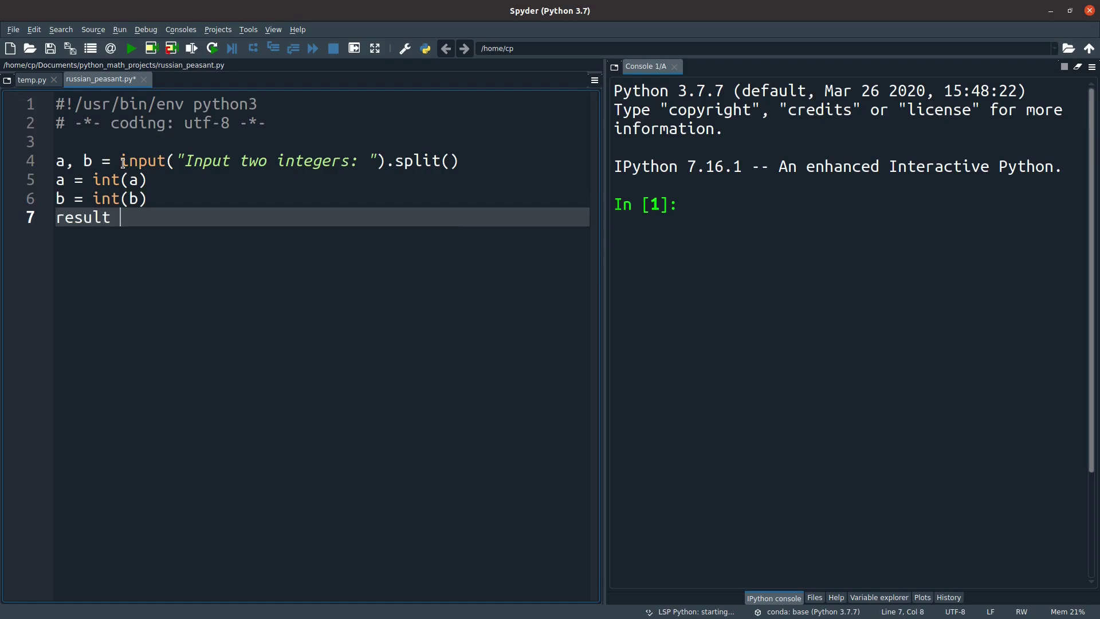
text(= 0)
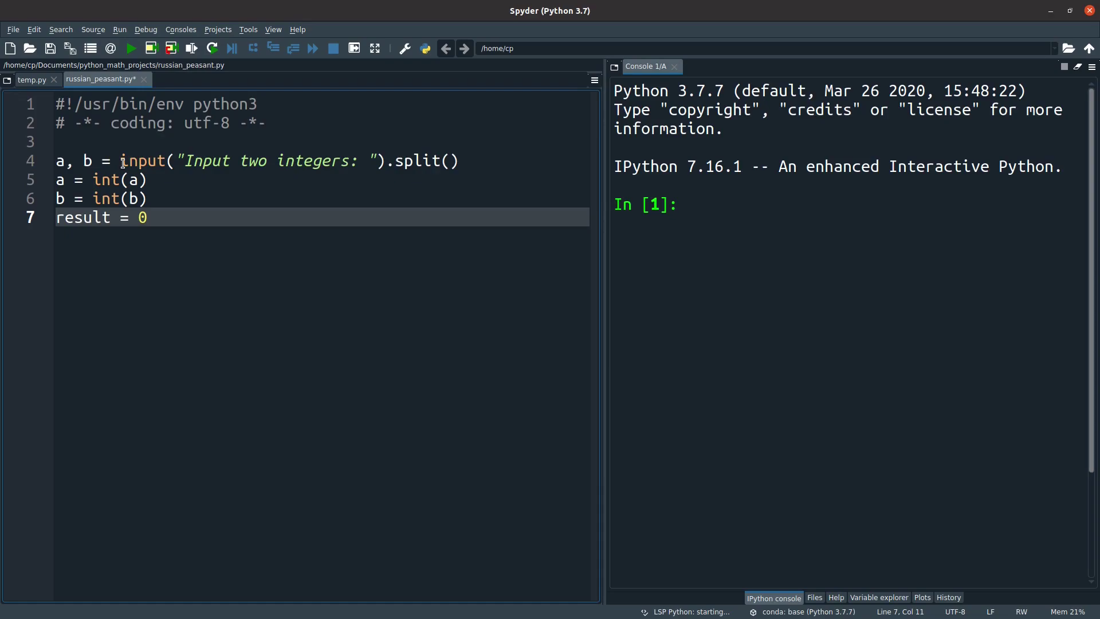
key(Return)
text(while a)
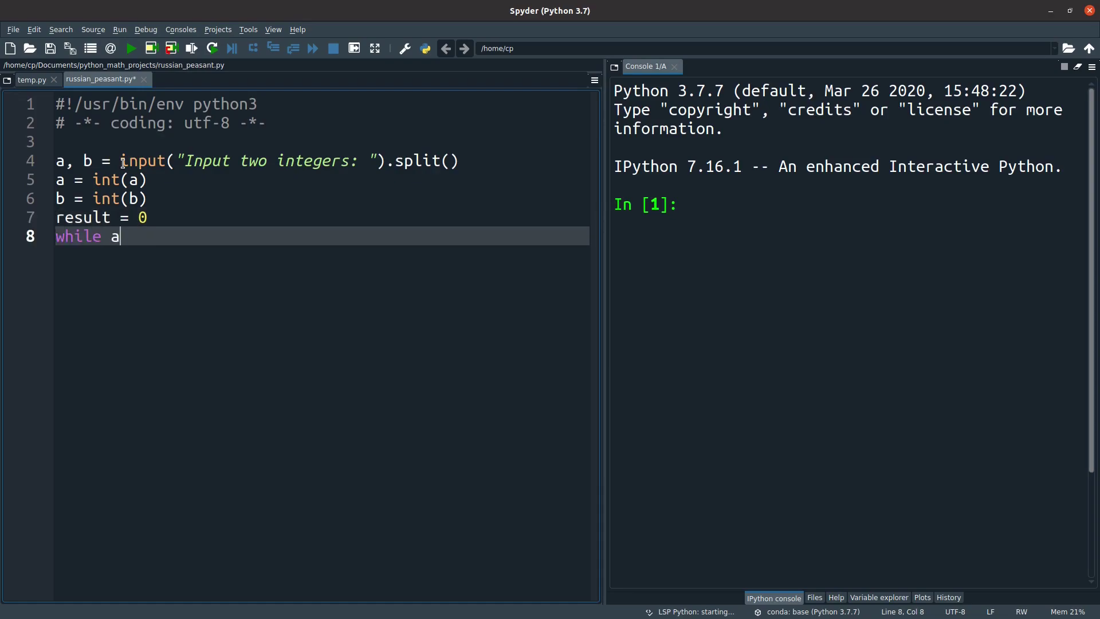
text( > 0:)
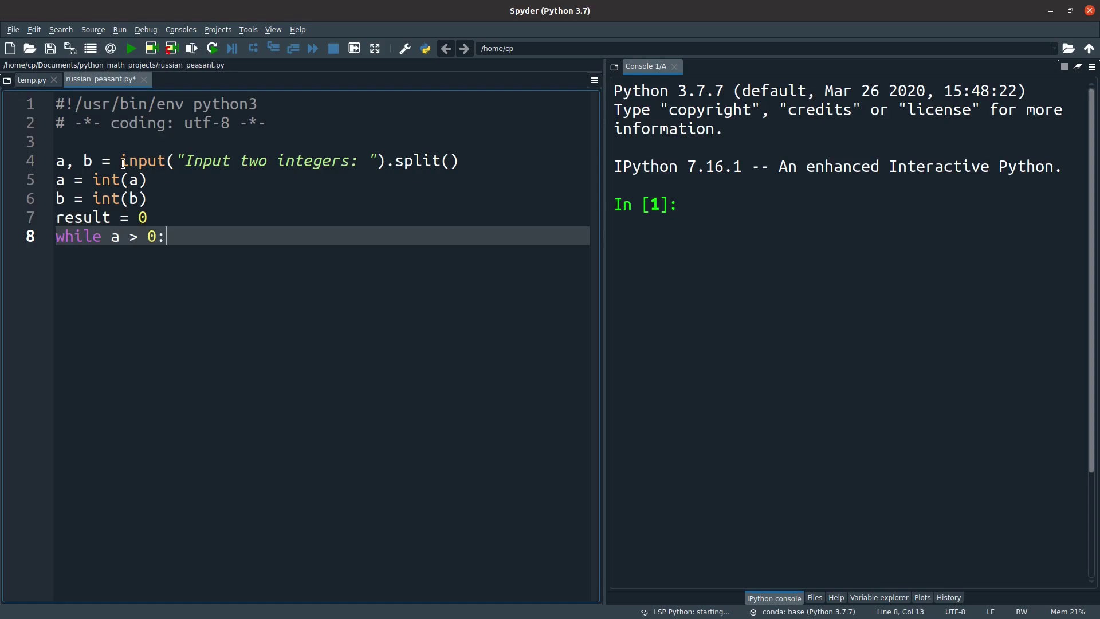
key(Return)
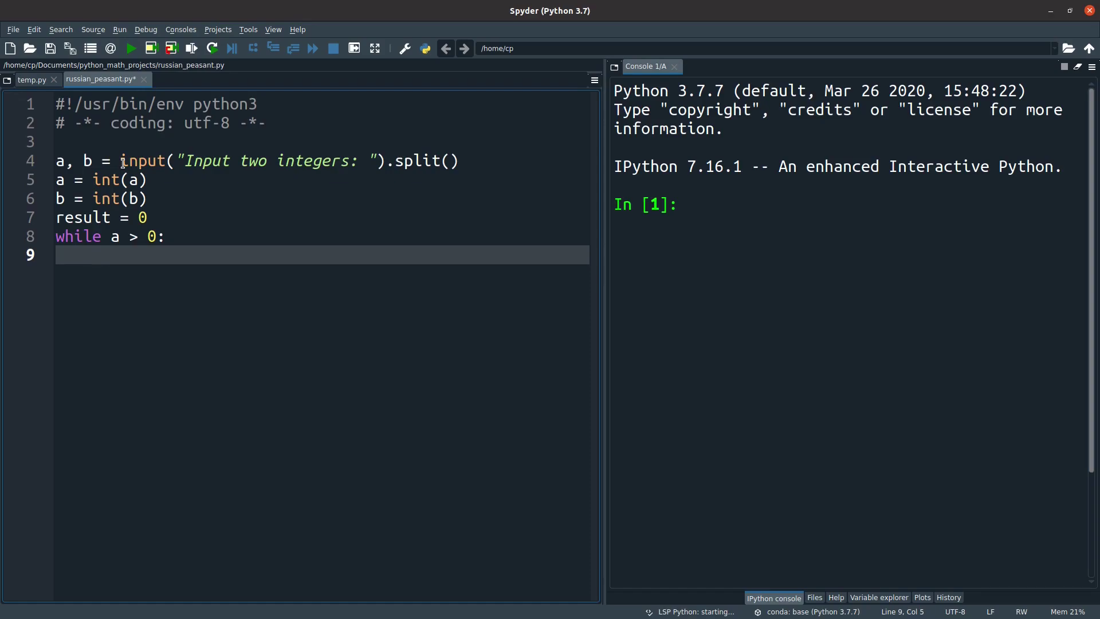
text(if a )
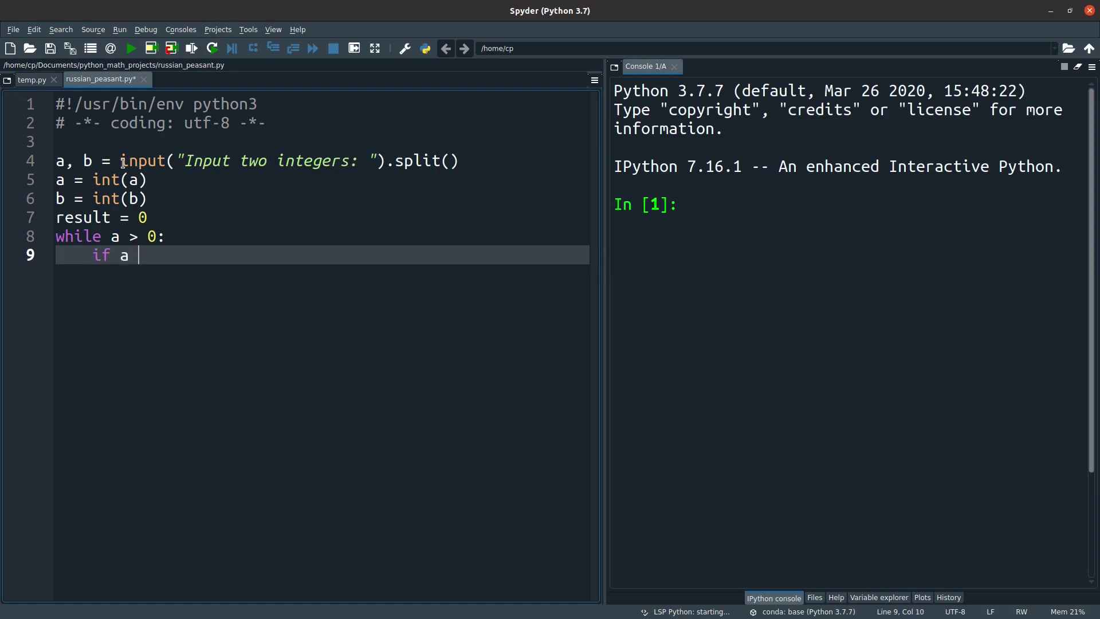
text(% 2 !)
text(= 0:)
Fill the loop body: add b to result for odd a, double b, halve a with a // 2
key(Return)
text(r)
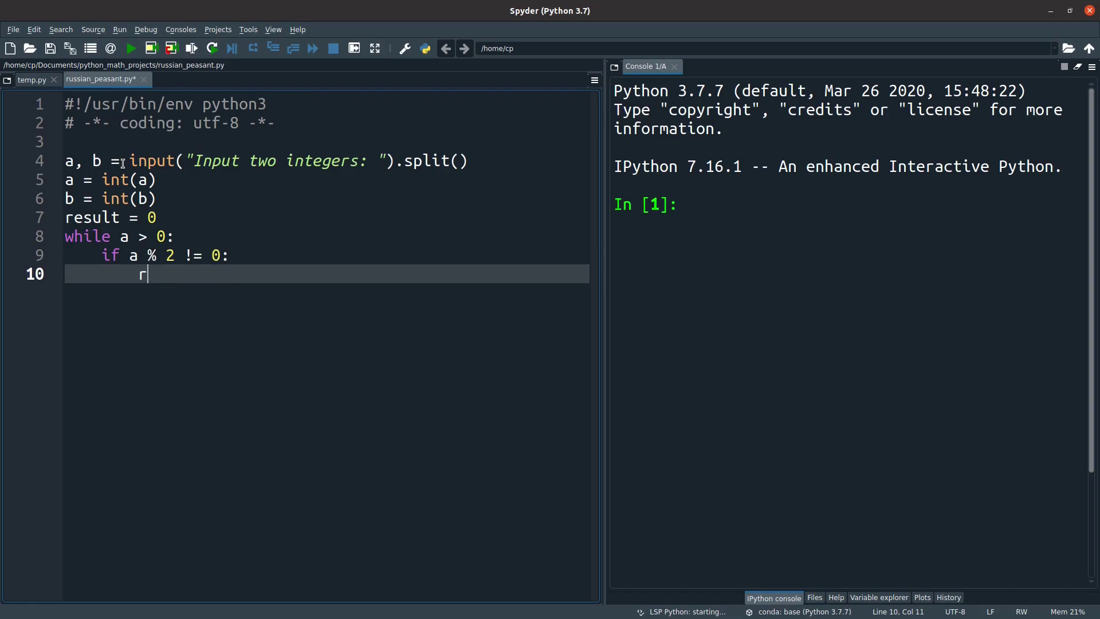
text(esult r)
key(BackSpace)
text(= result + )
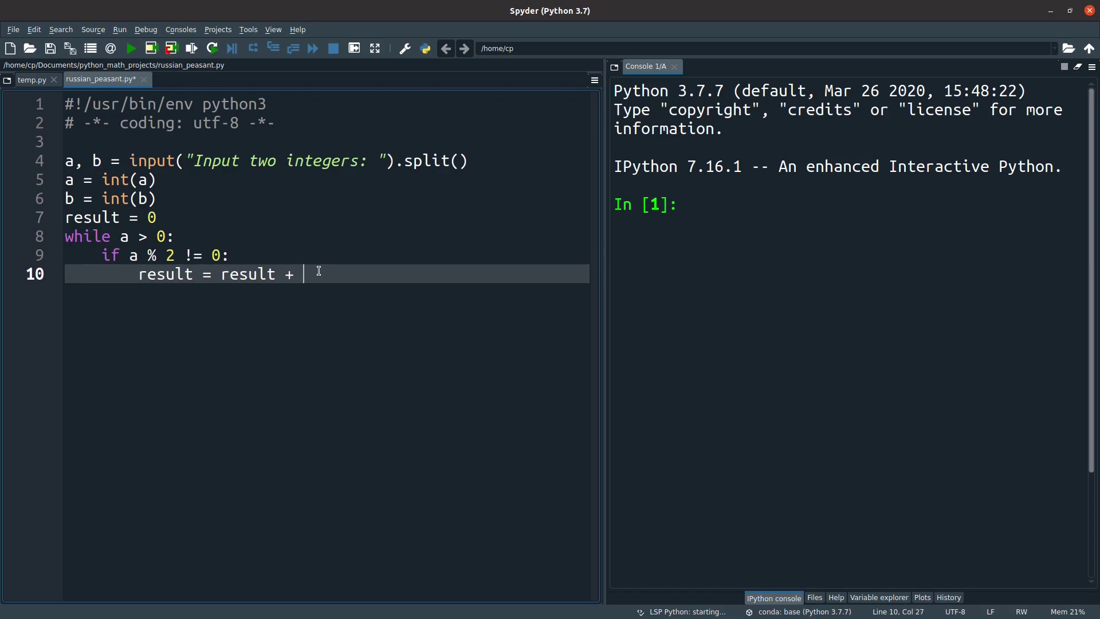
text(b)
key(Return)
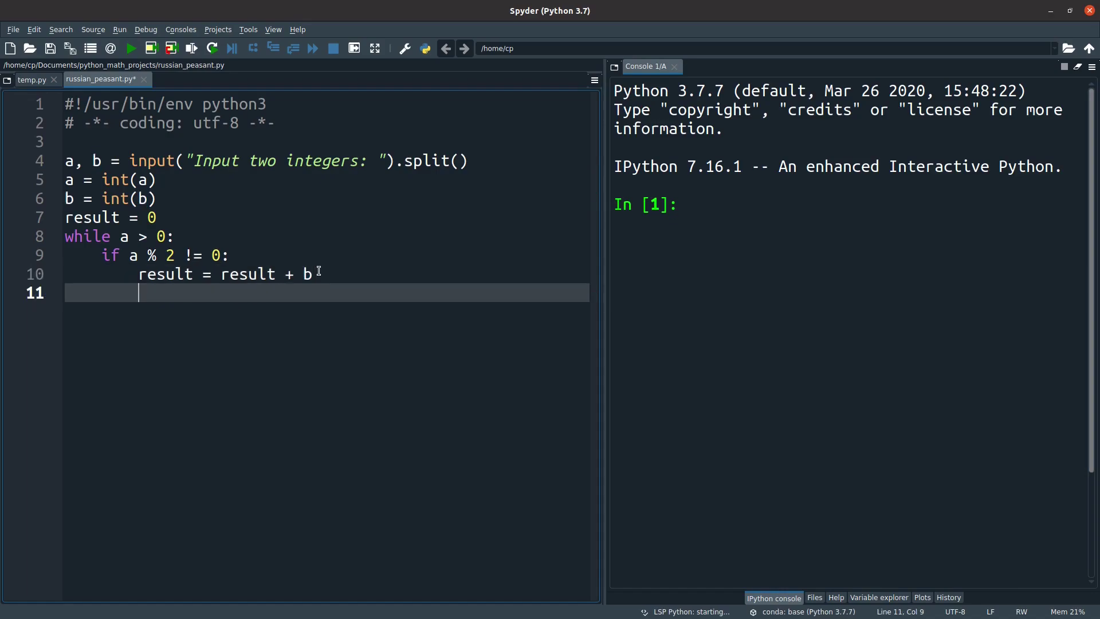
key(BackSpace)
text(b = )
text(b * 2)
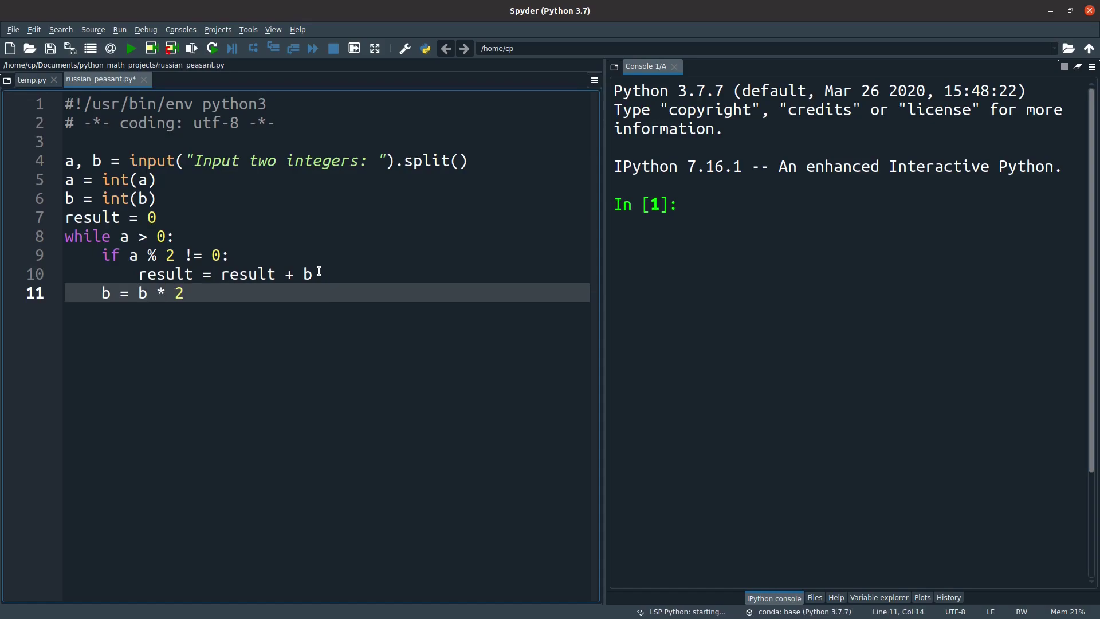
key(Return)
text(a = a)
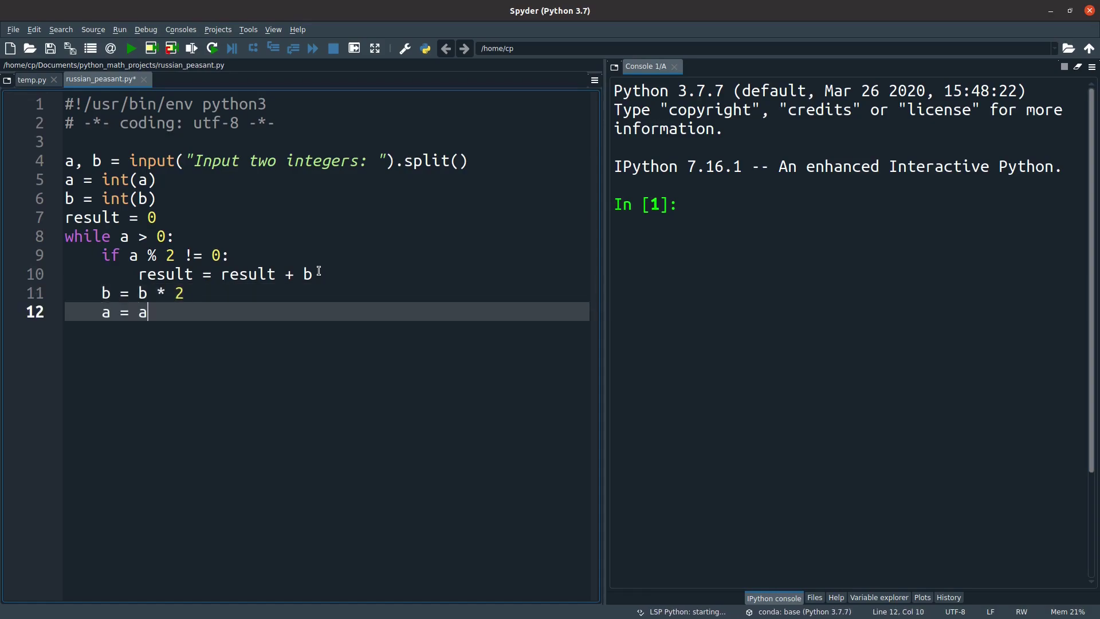
text( // 2)
Comment line 11 '# keep doubling b' and line 12 '# keep halving a with integer division'
drag(158, 312, 176, 312)
click(210, 293)
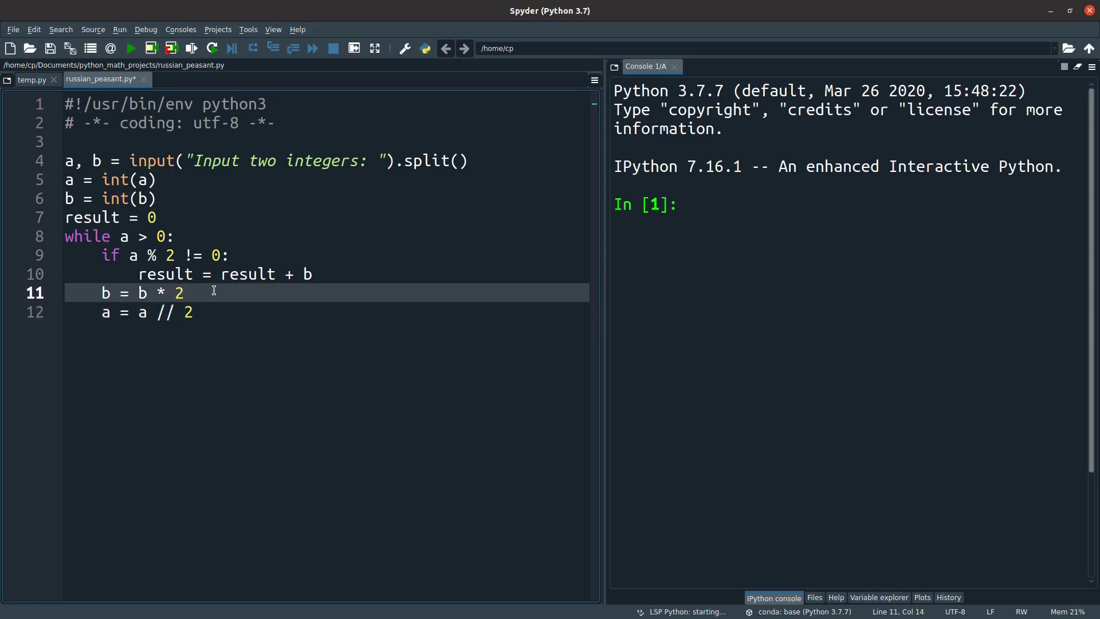
text( # keep doubling)
text( b)
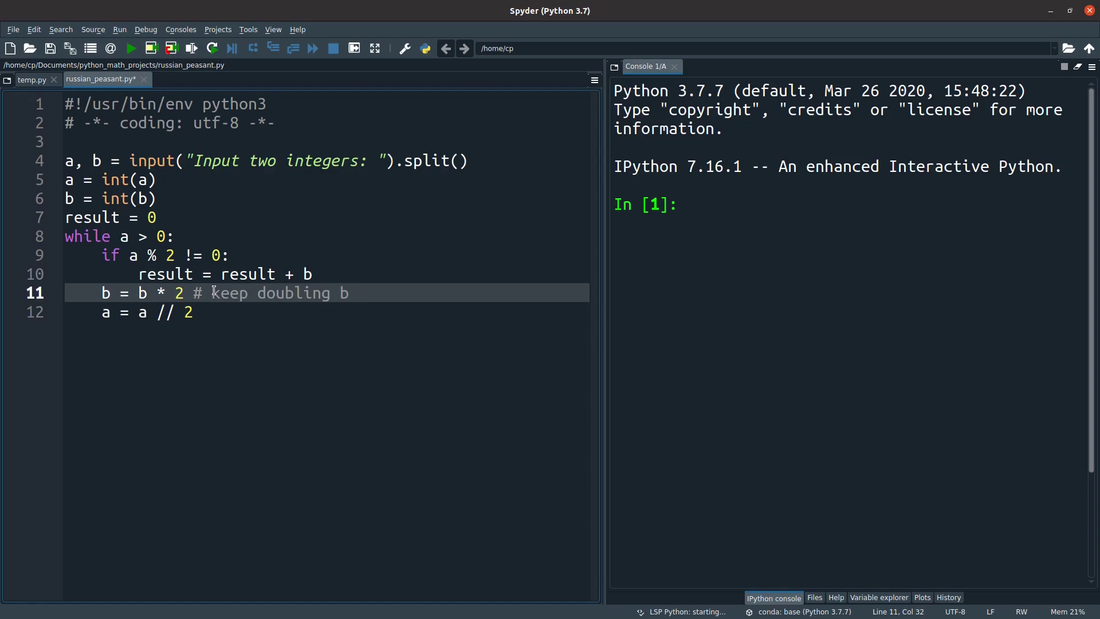
key(Down)
key(End)
text(# kee)
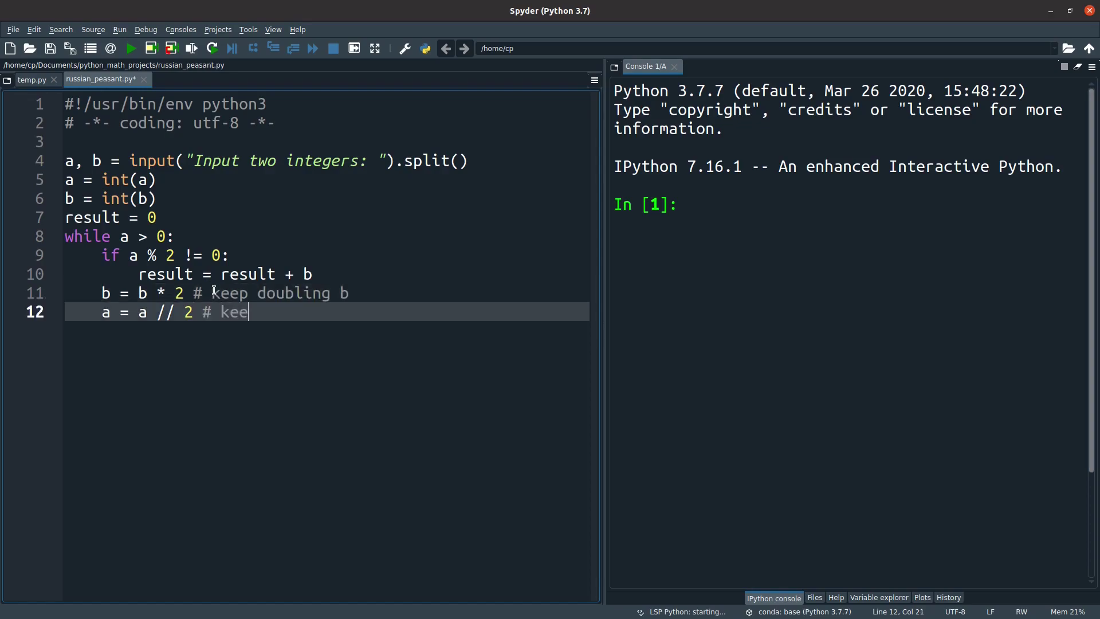
text(p halving)
text( with in)
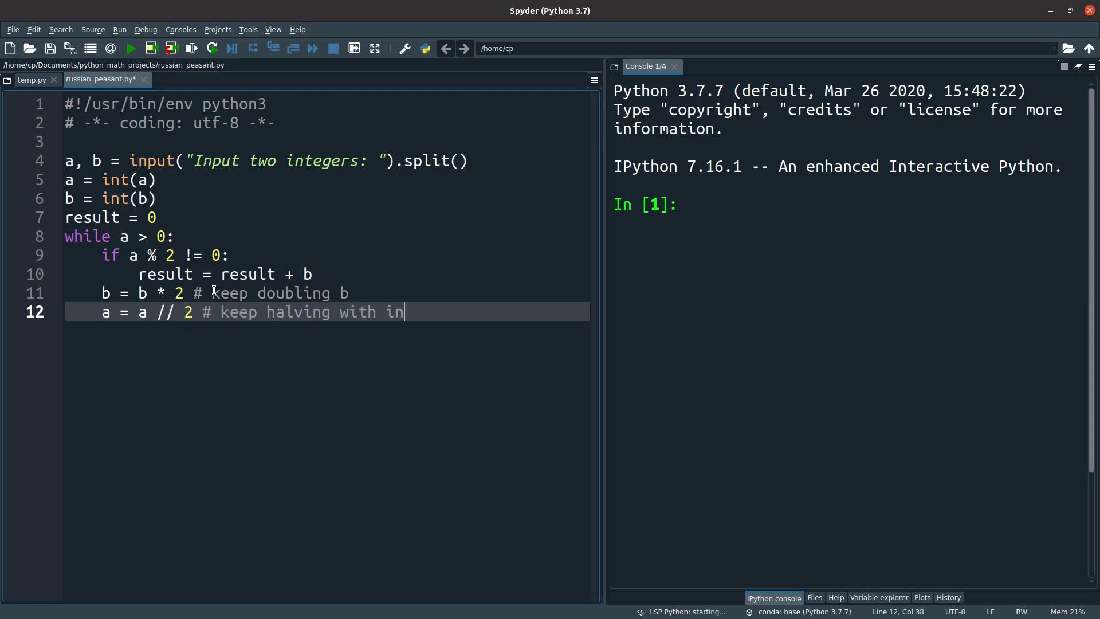
key(Left)
key(Left)
key(Left)
text(a)
key(End)
text(teger division)
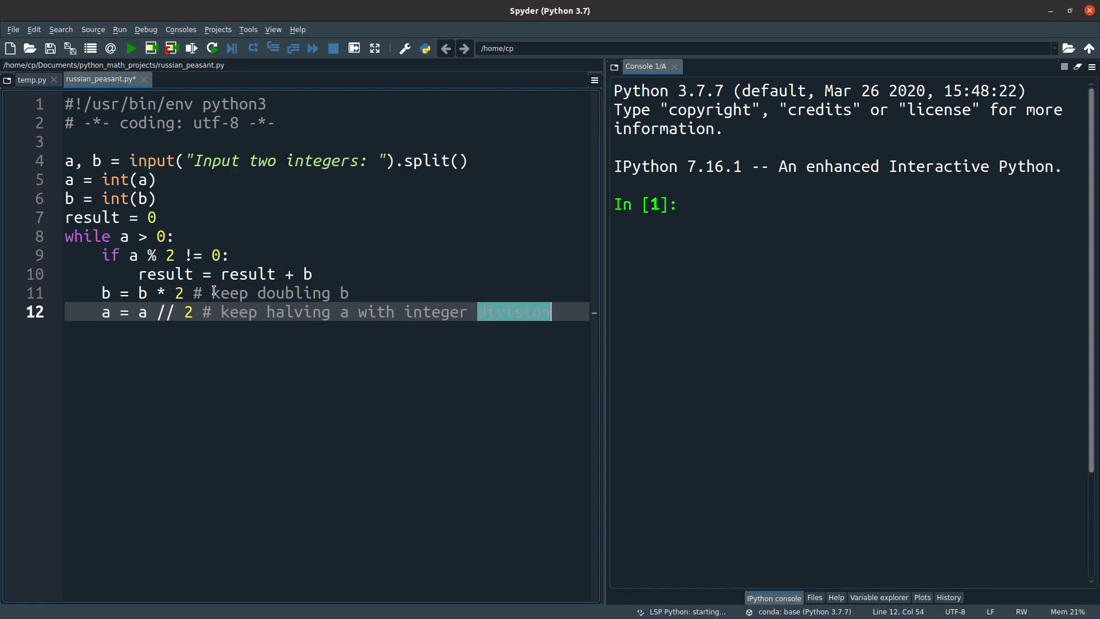
key(Return)
key(Return)
text(p)
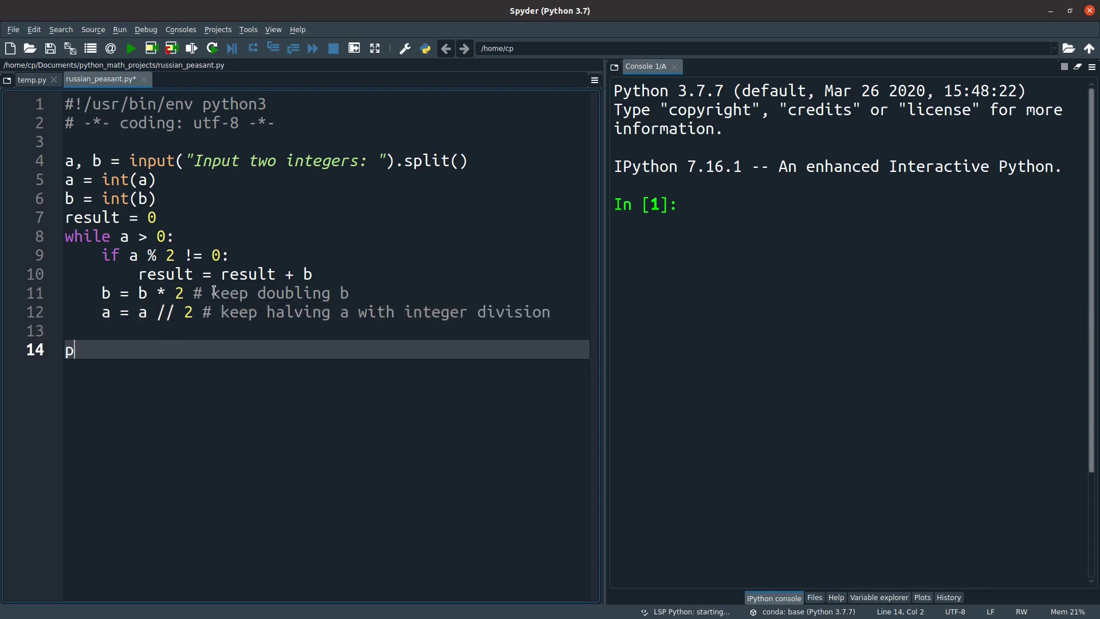
text(rint(result)
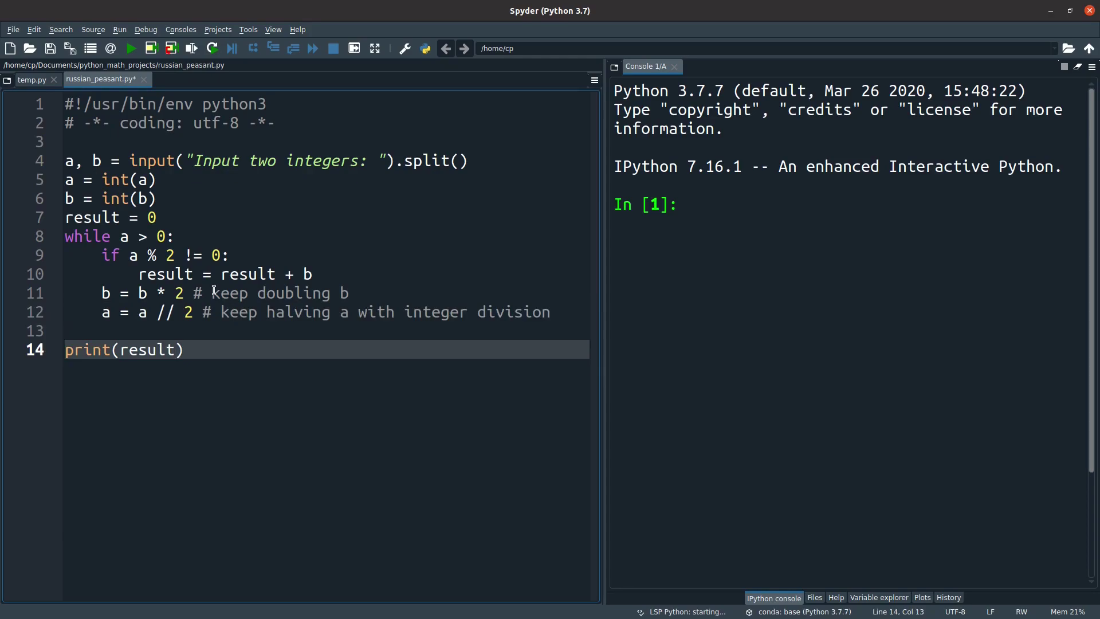
Save and run the script, entering 15 18 so the console prints 270
click(134, 51)
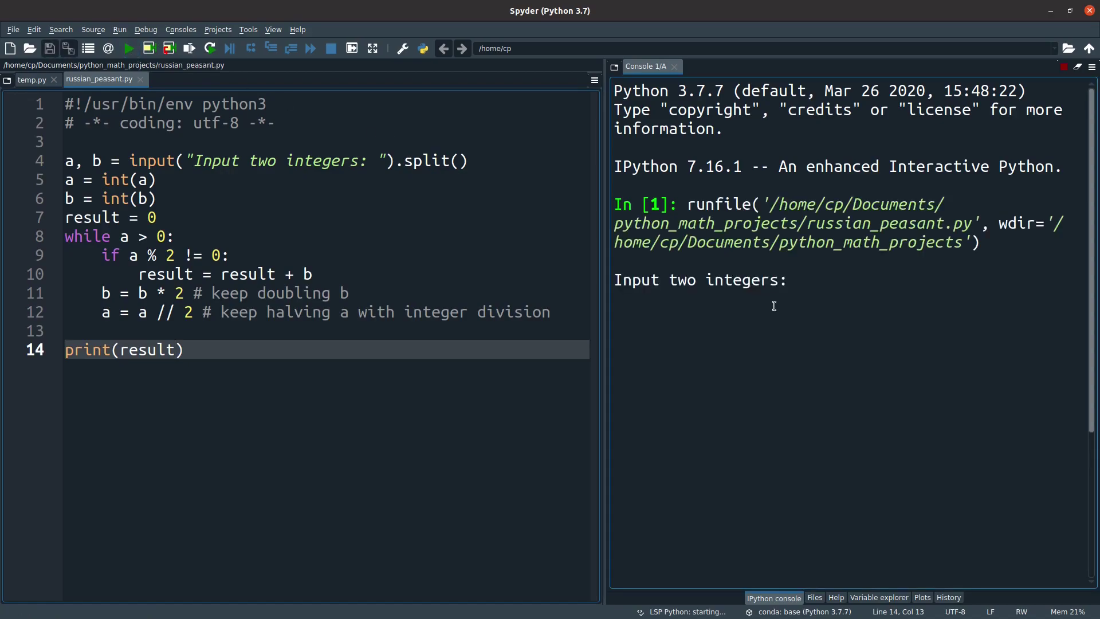
text(15)
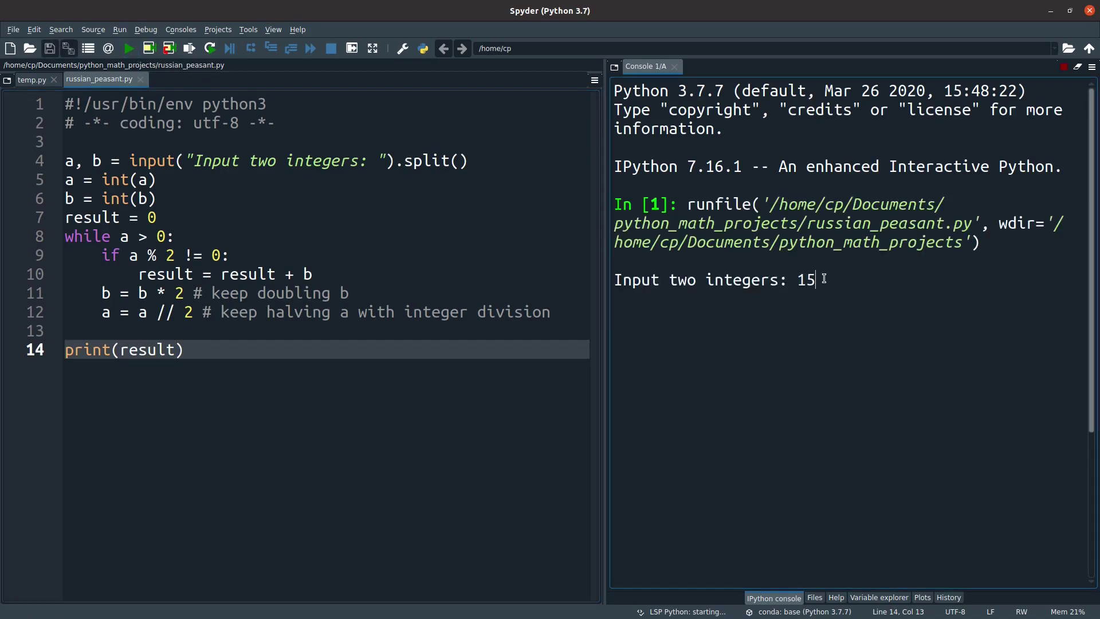
text( 18)
key(Return)
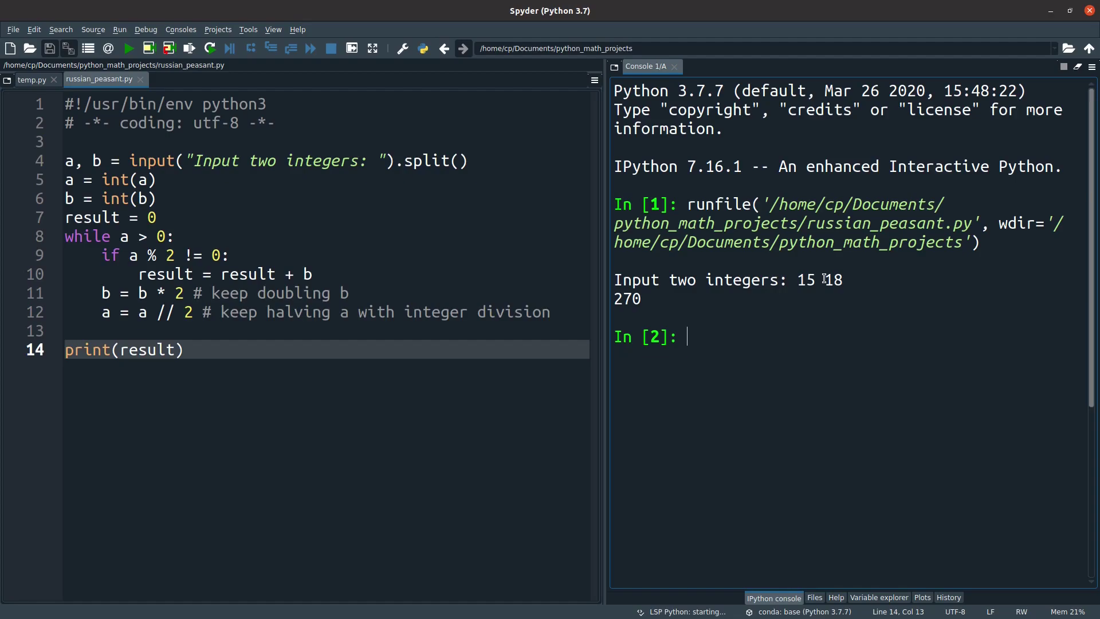
Rerun the script and enter 16 45 in the console, which prints 720
click(129, 48)
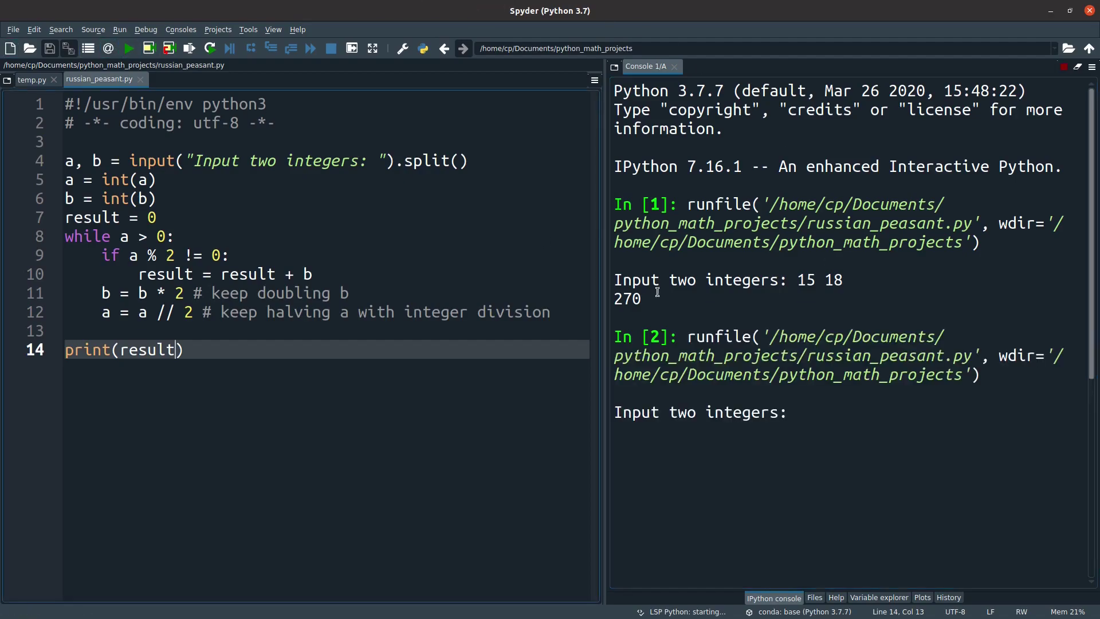
click(851, 413)
text(16)
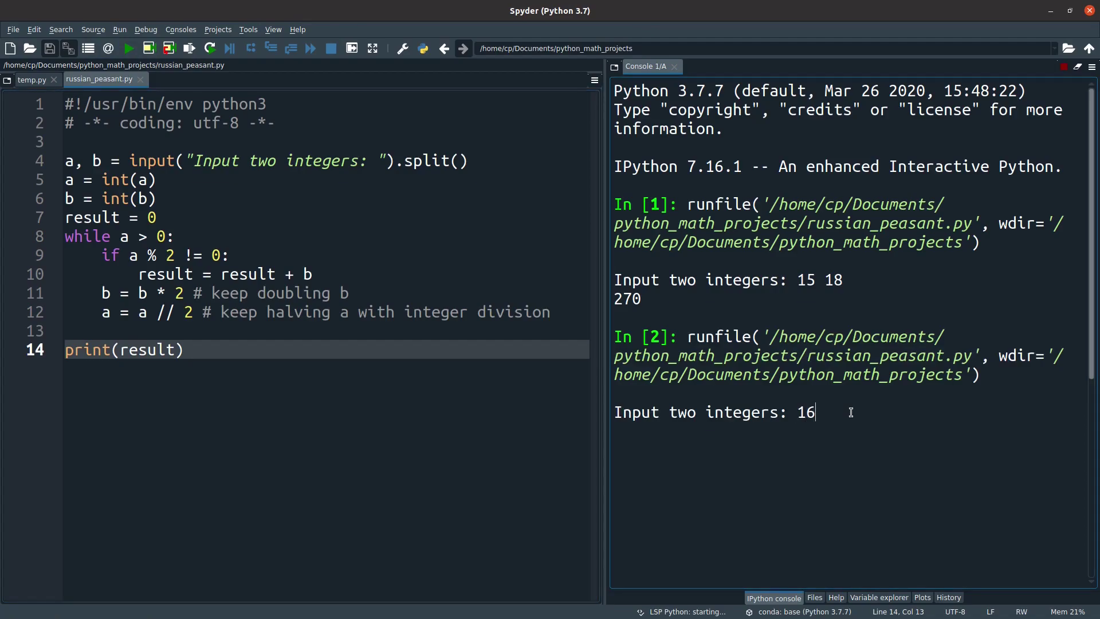
text( 45)
key(Return)
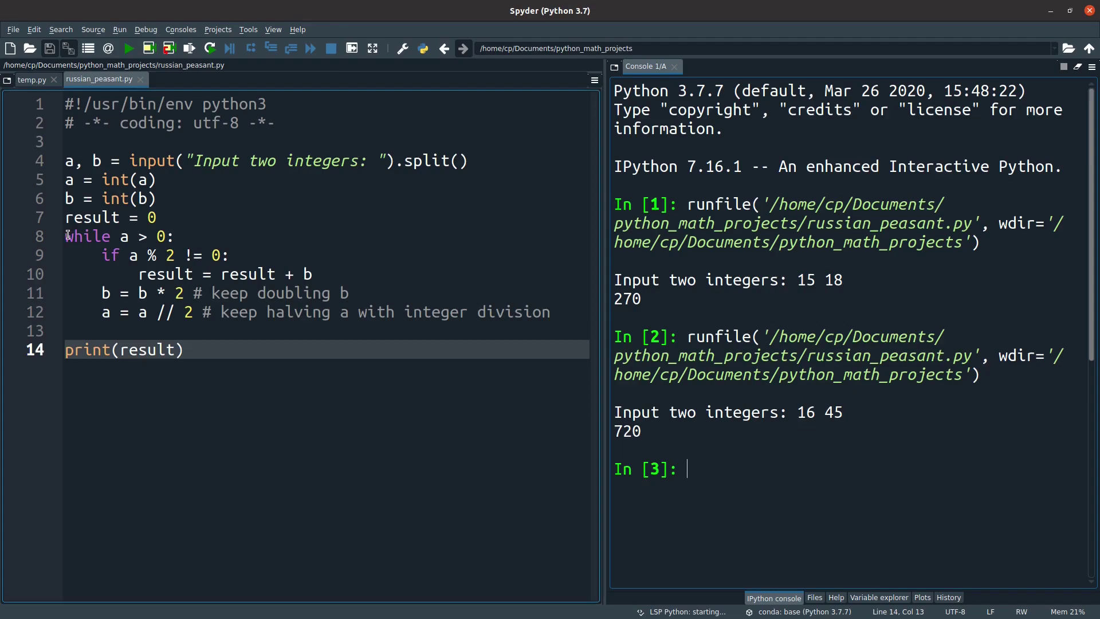
drag(65, 237, 332, 268)
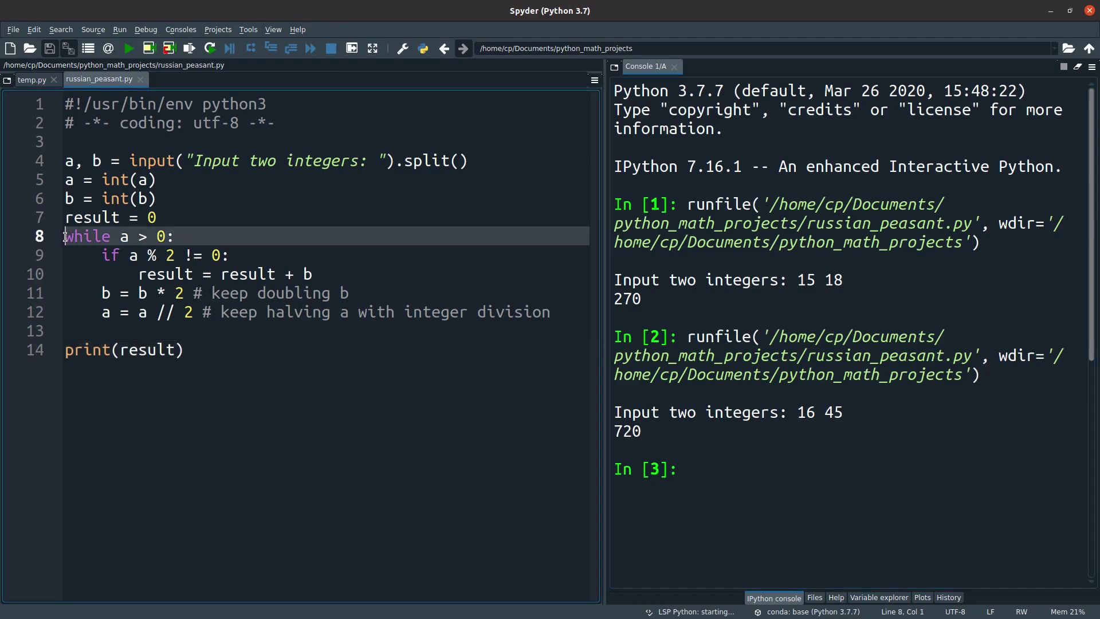
click(351, 271)
double_click(312, 274)
click(127, 236)
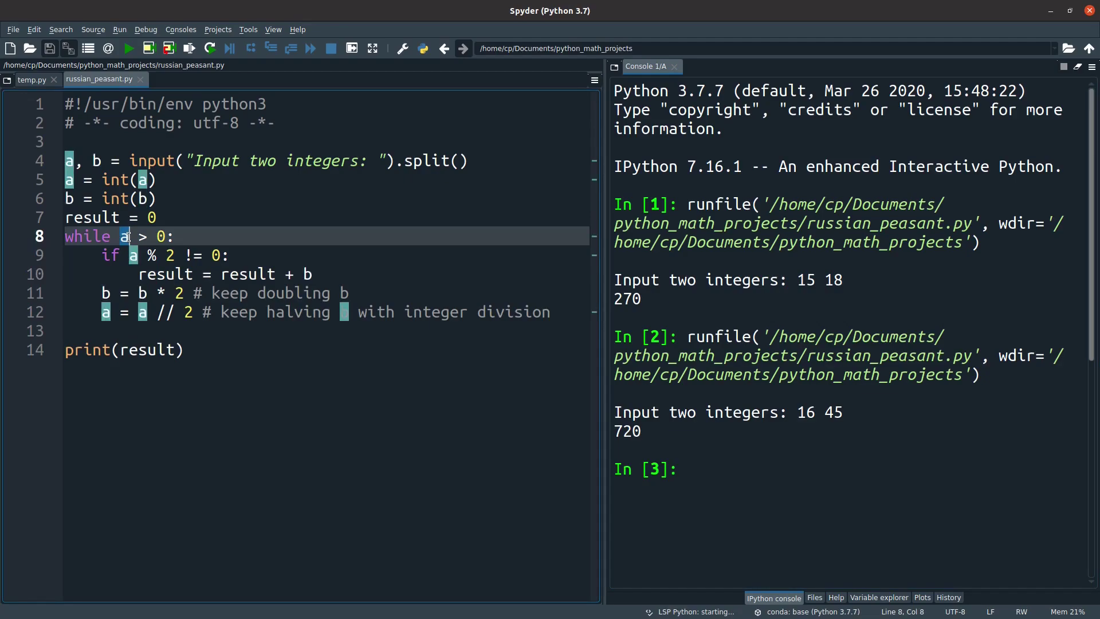
key(Left)
key(Left)
key(Left)
drag(129, 256, 242, 313)
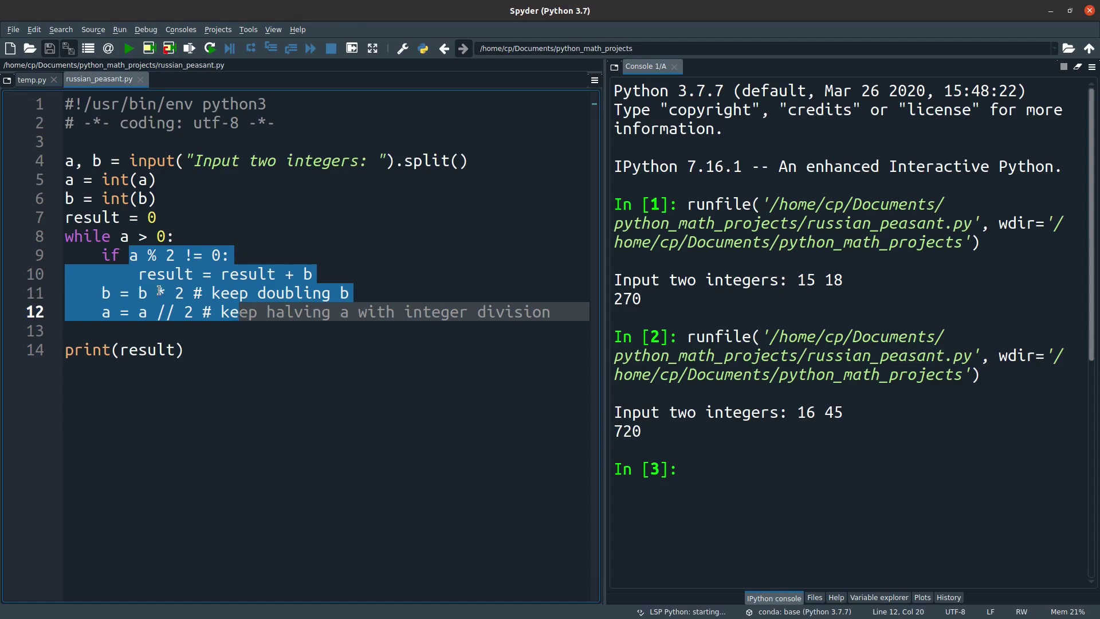
click(224, 295)
double_click(285, 293)
click(272, 317)
drag(269, 312, 325, 312)
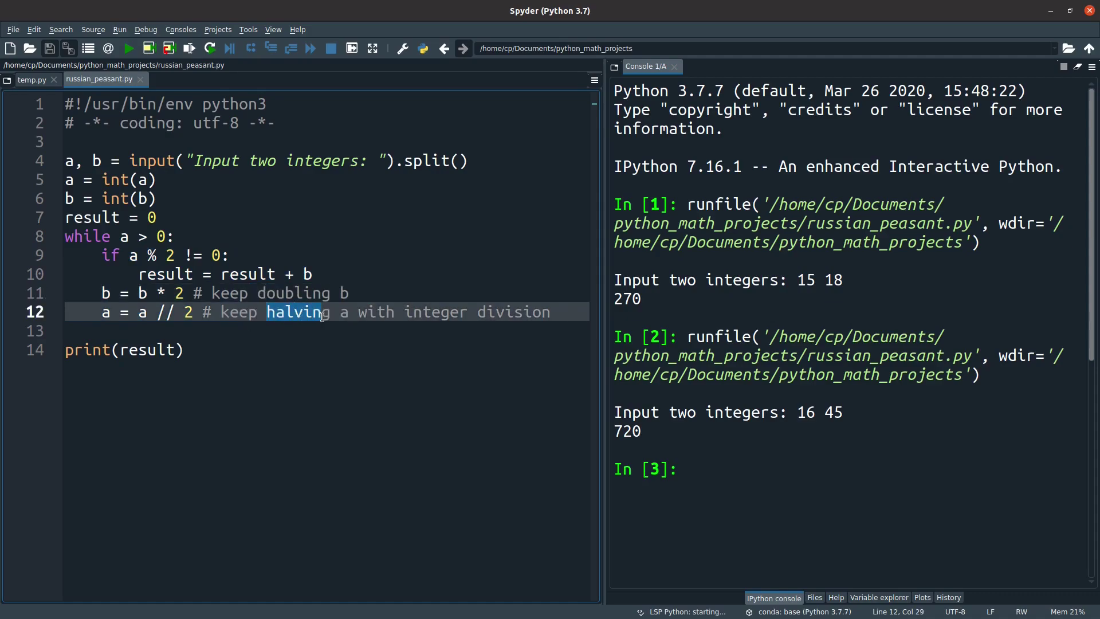
drag(405, 312, 551, 311)
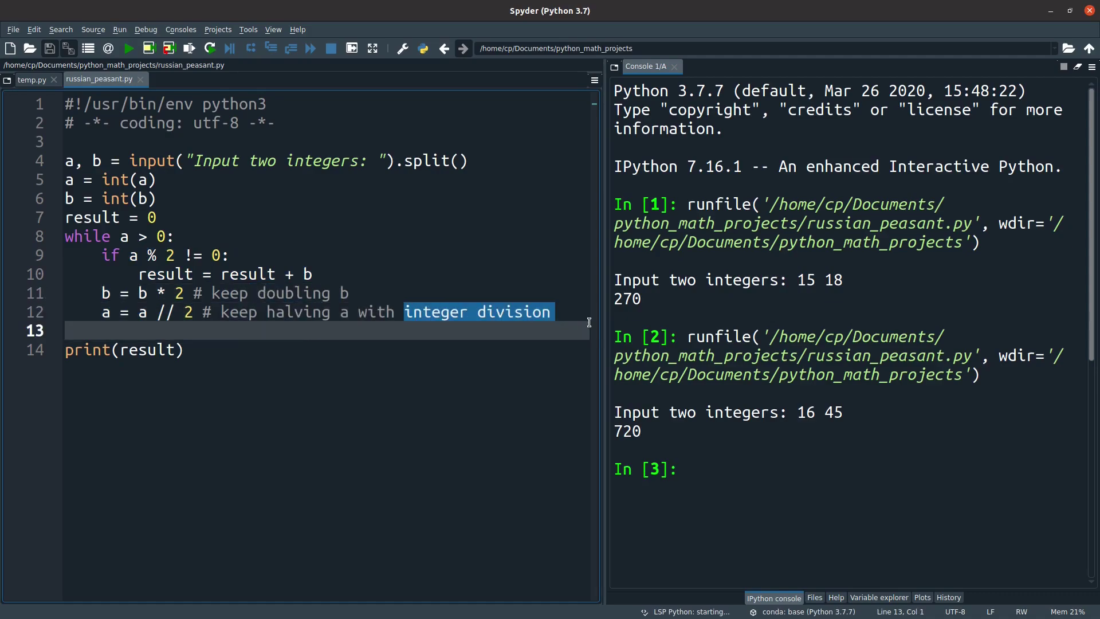